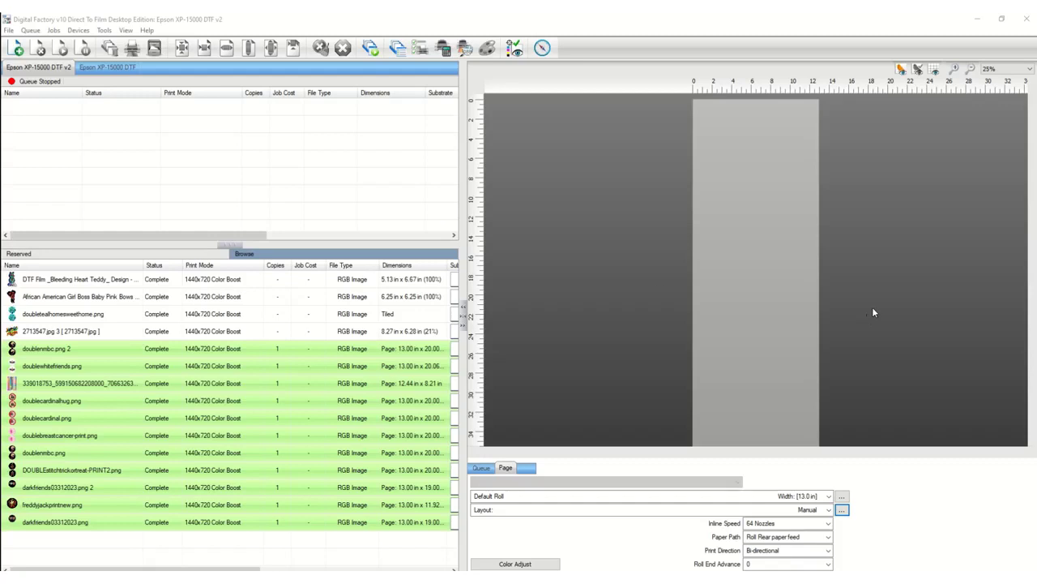
Move the 2713547.jpg 3 logo job from Reserved into the queue and select it on the page.
click(133, 331)
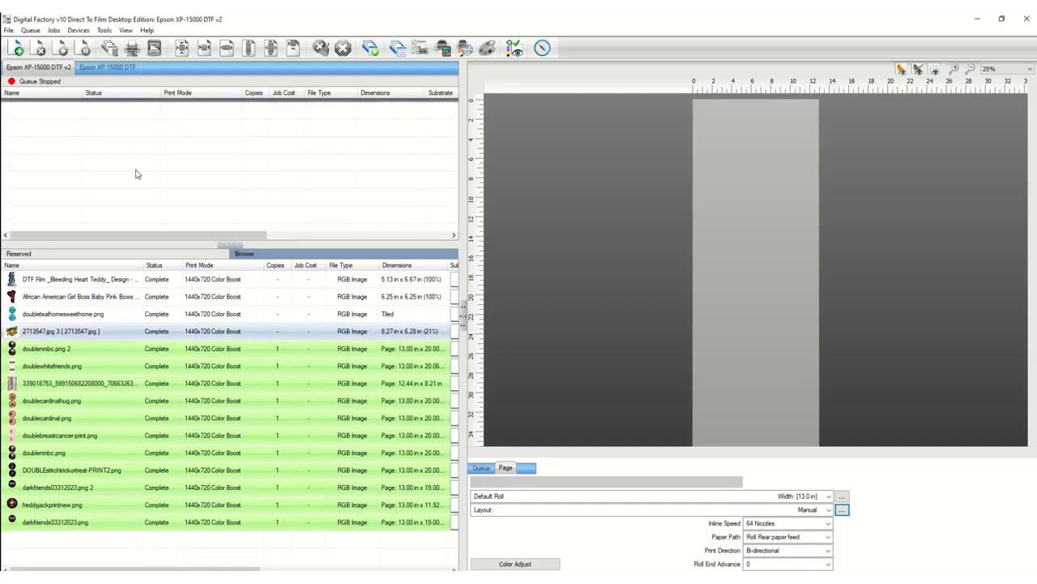
drag(136, 175, 135, 172)
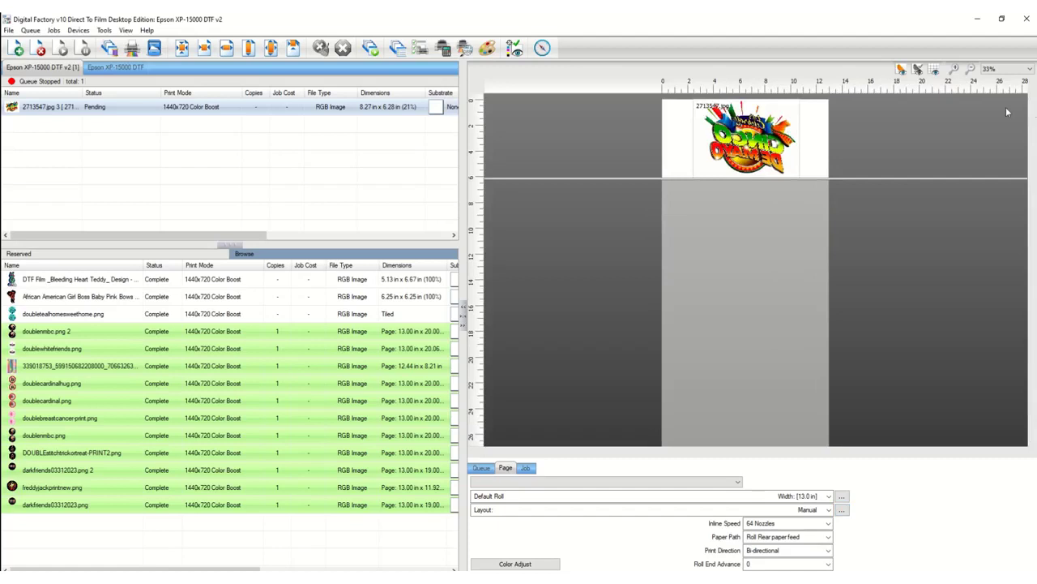
click(767, 127)
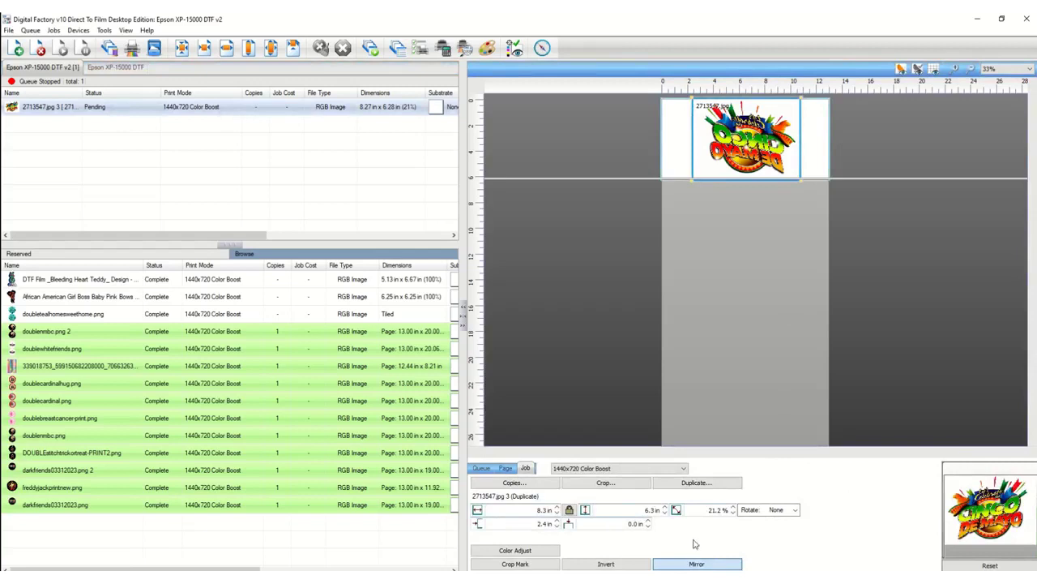
Create 2 clone duplicates of the 2713547.jpg logo job, giving three stacked copies.
click(697, 483)
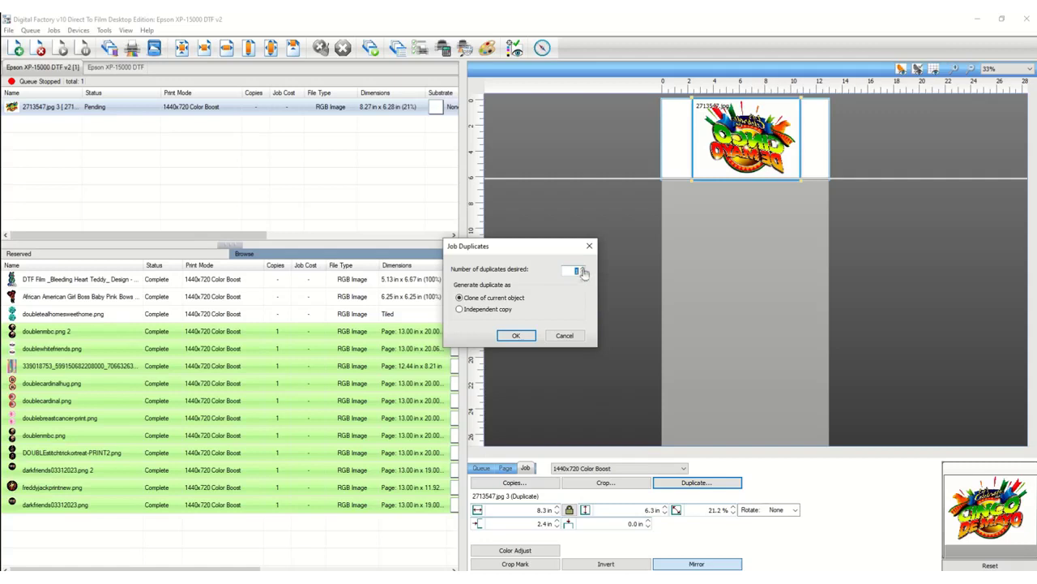
click(582, 267)
click(512, 337)
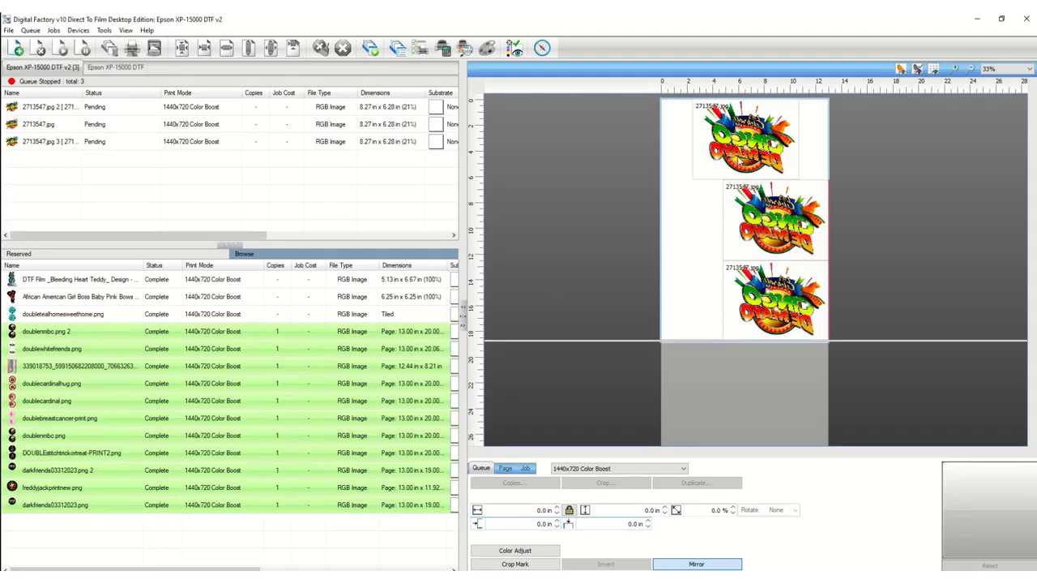
Pick out the top logo copy and move it to the sheet's left edge.
click(776, 298)
click(776, 218)
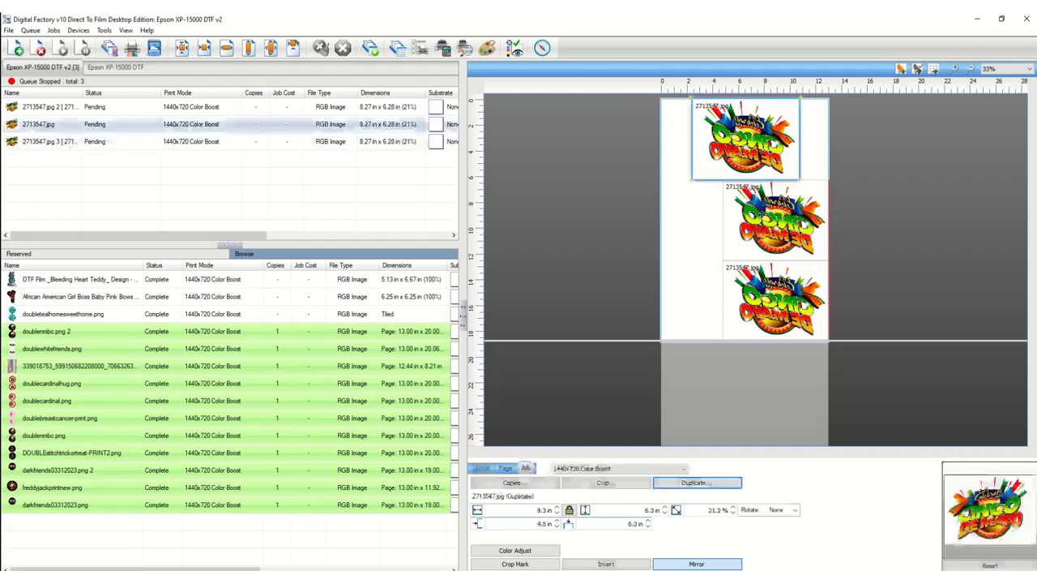
click(753, 295)
click(746, 154)
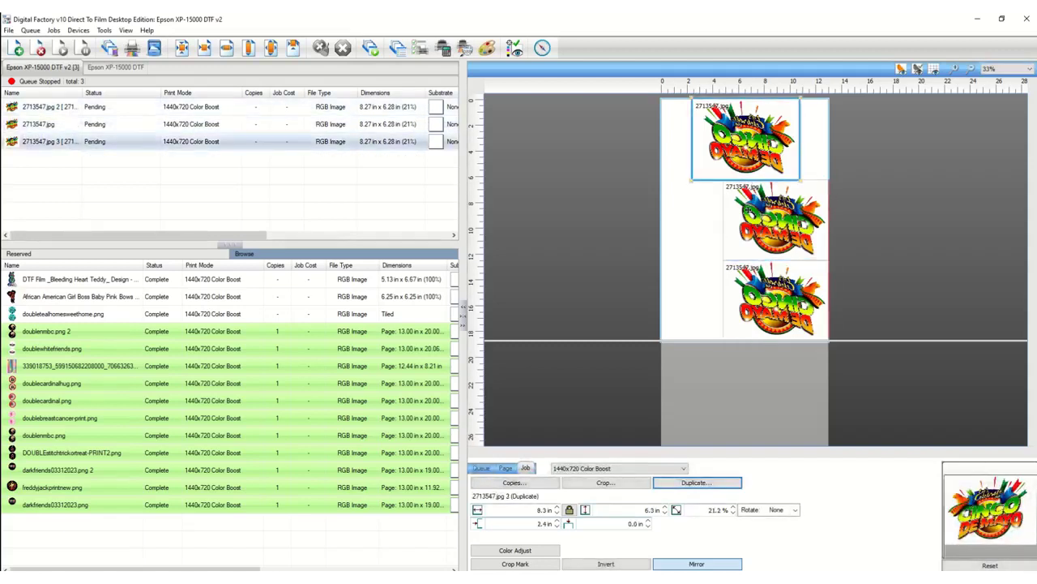
click(748, 209)
click(752, 306)
click(720, 133)
drag(720, 133, 705, 134)
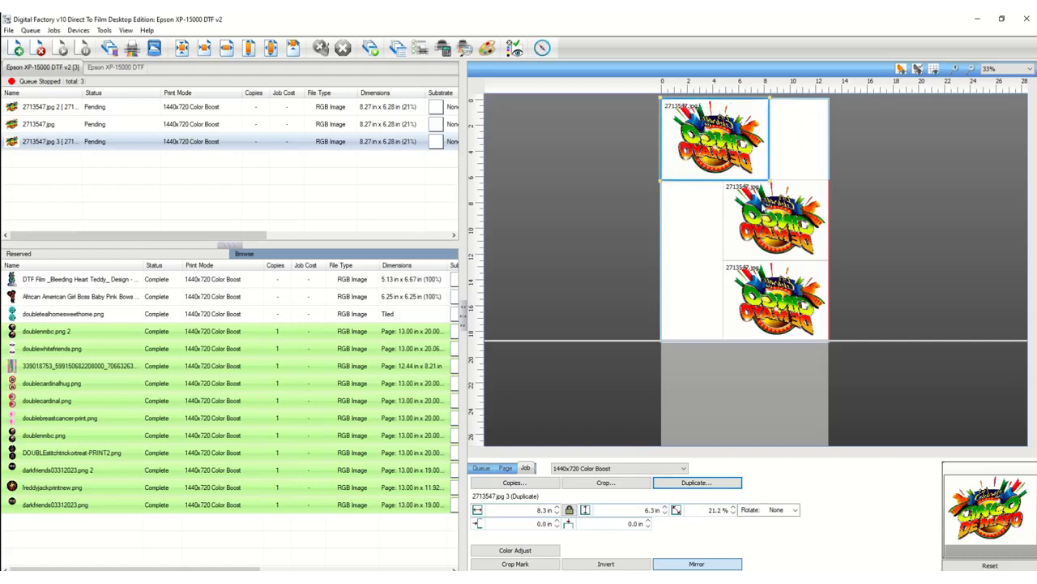
Resize the copies to 5.33 × 4.05 in and 9.86 × 7.48 in, then deselect.
drag(762, 209, 704, 213)
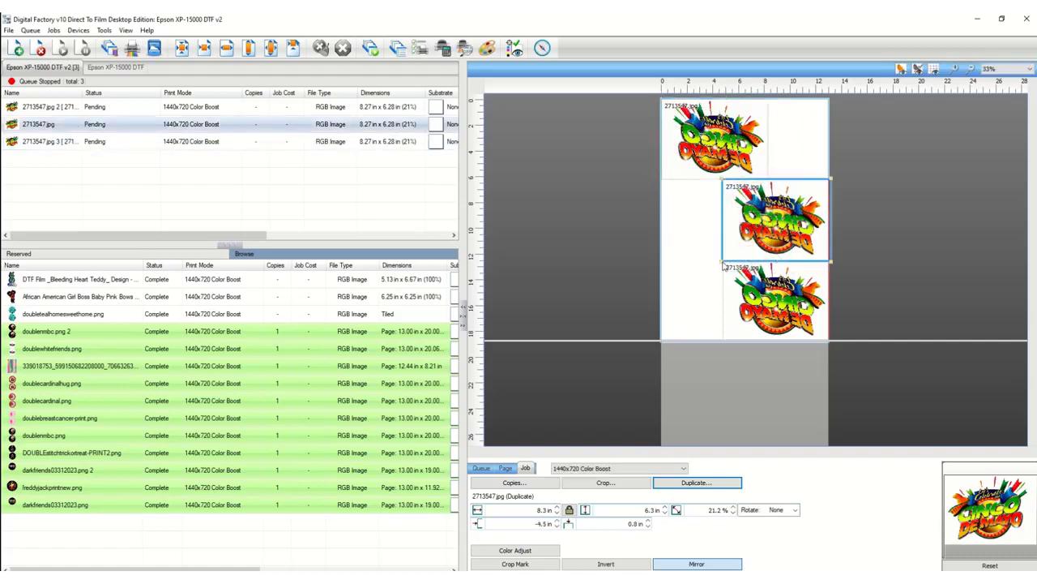
drag(725, 264, 808, 203)
click(762, 176)
drag(718, 237, 710, 258)
click(689, 230)
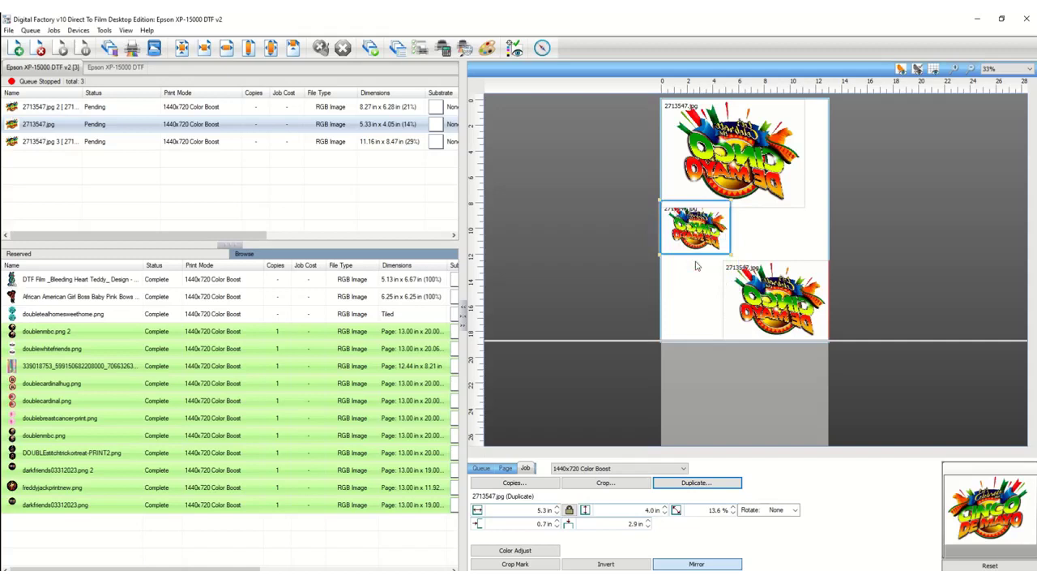
click(765, 191)
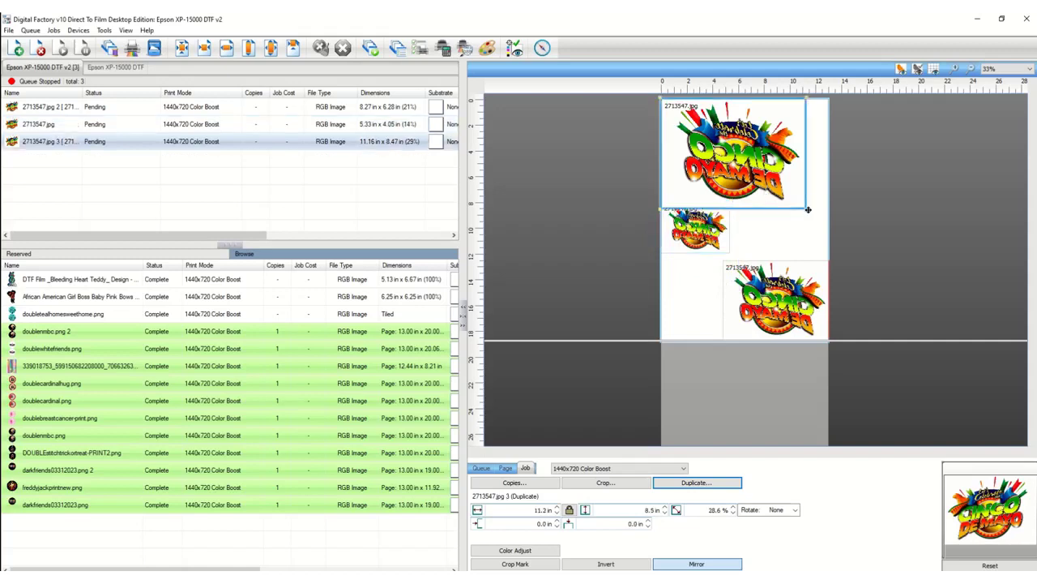
drag(805, 209, 788, 196)
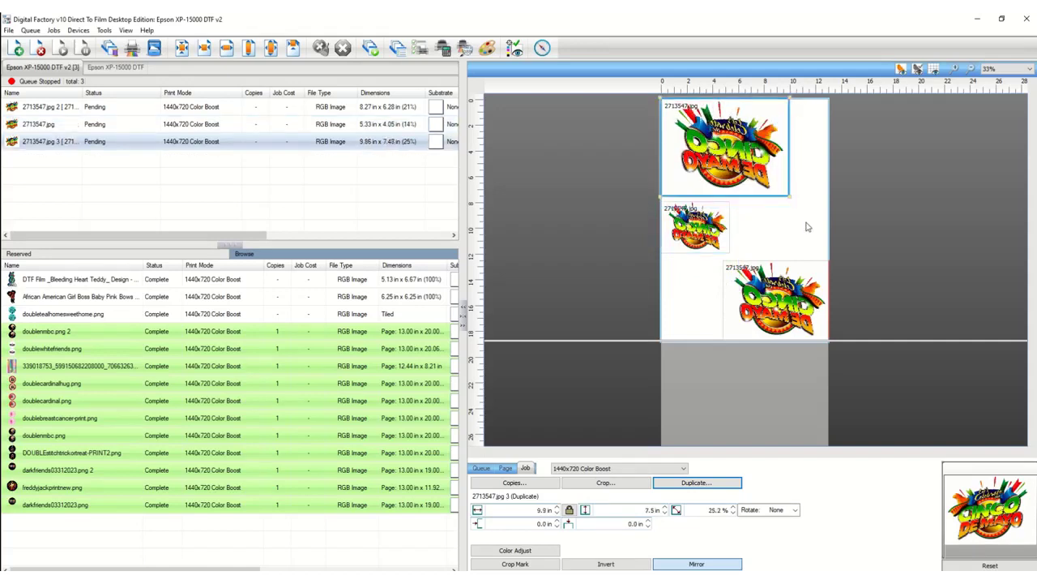
click(807, 226)
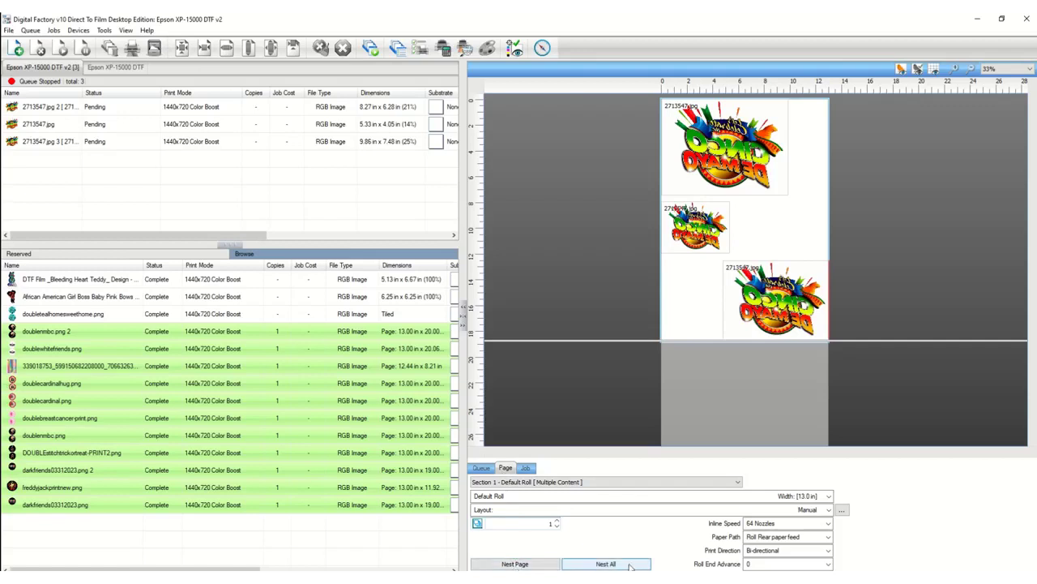
Nest the three logos down the left edge of the 13.0 in roll and select the smallest.
click(513, 564)
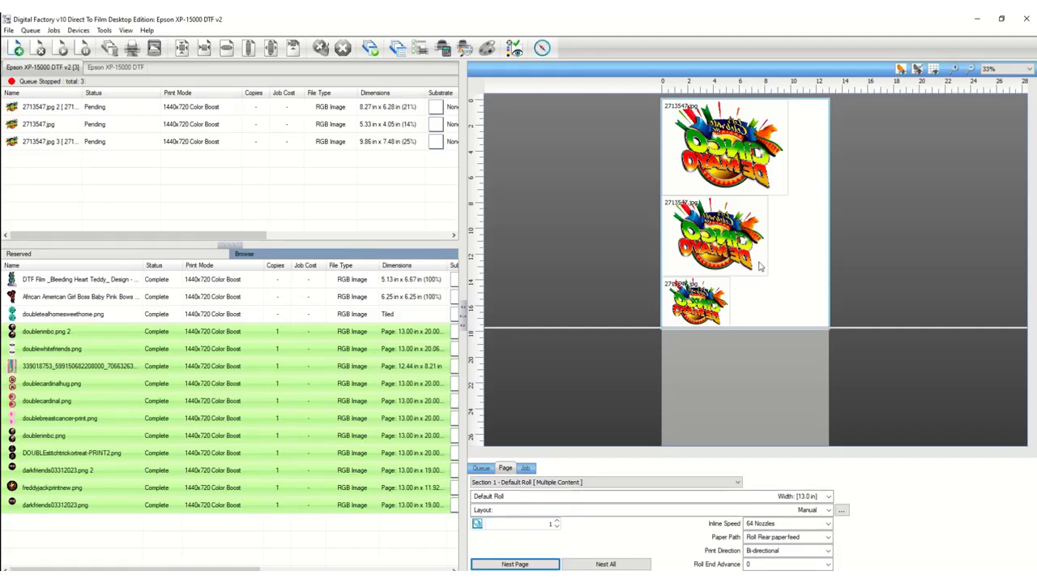
click(763, 270)
click(780, 321)
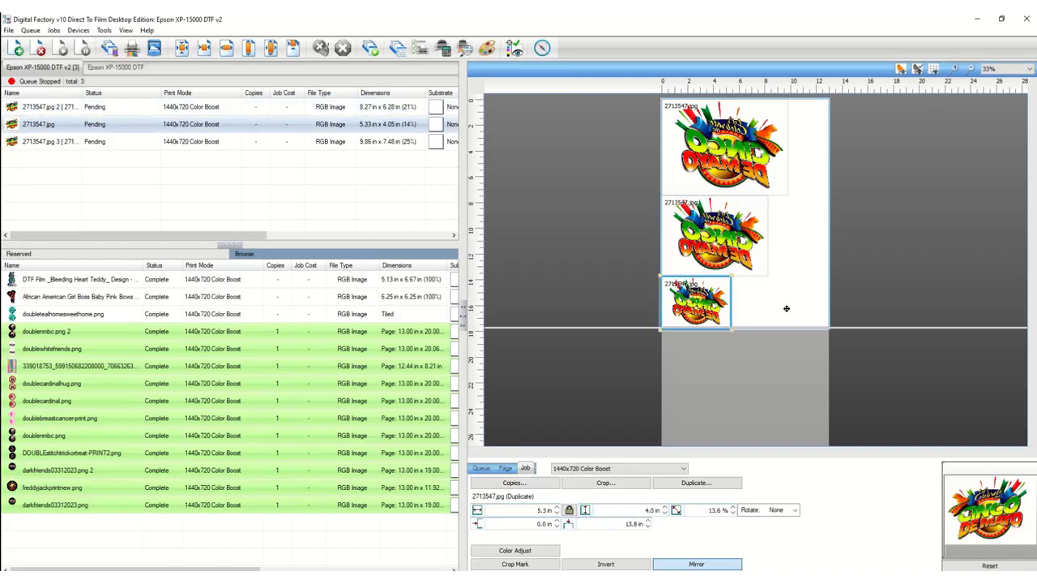
Delete two logo copies and send the remaining logo job back to Reserved.
key(Delete)
click(705, 242)
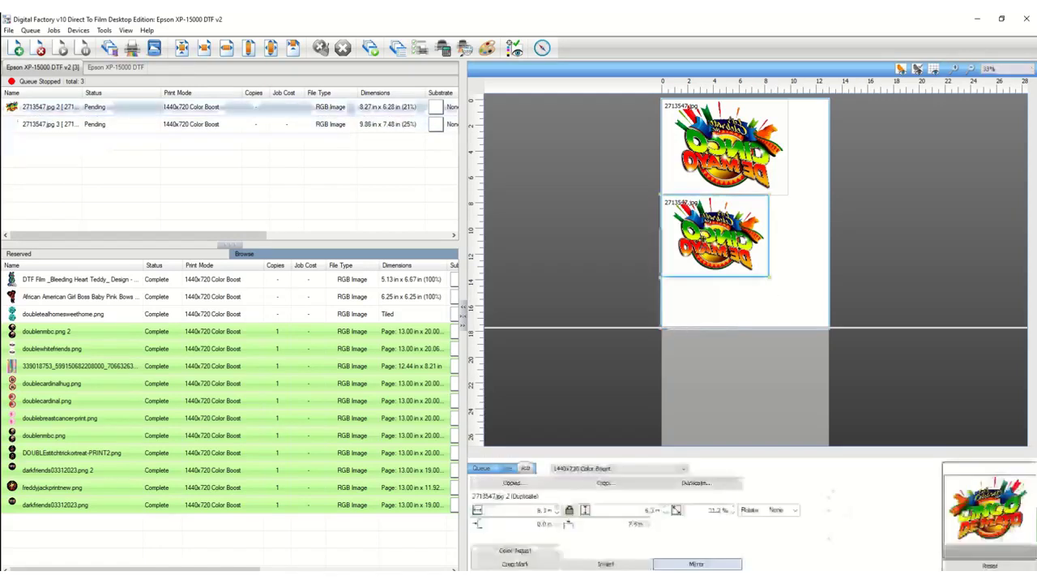
key(Delete)
click(97, 106)
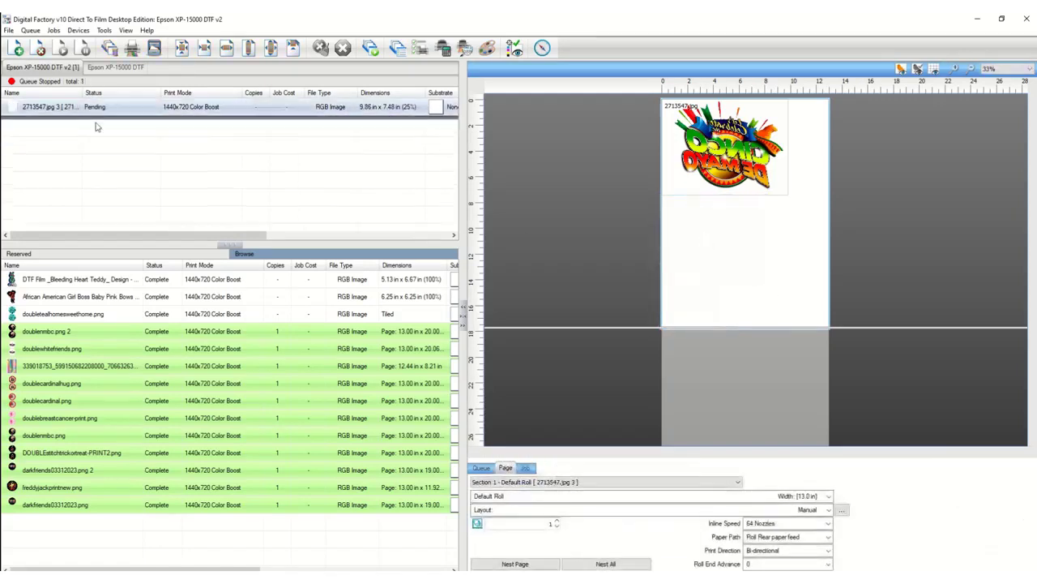
drag(123, 288, 123, 292)
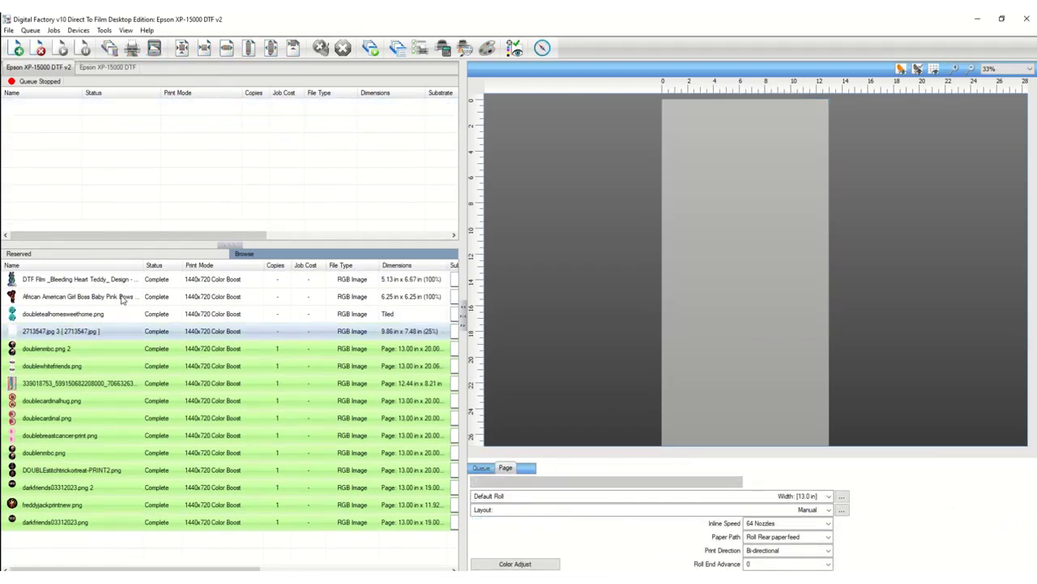
Move the African American Girl Boss job into the queue and select it on the page.
click(123, 297)
drag(122, 167, 122, 163)
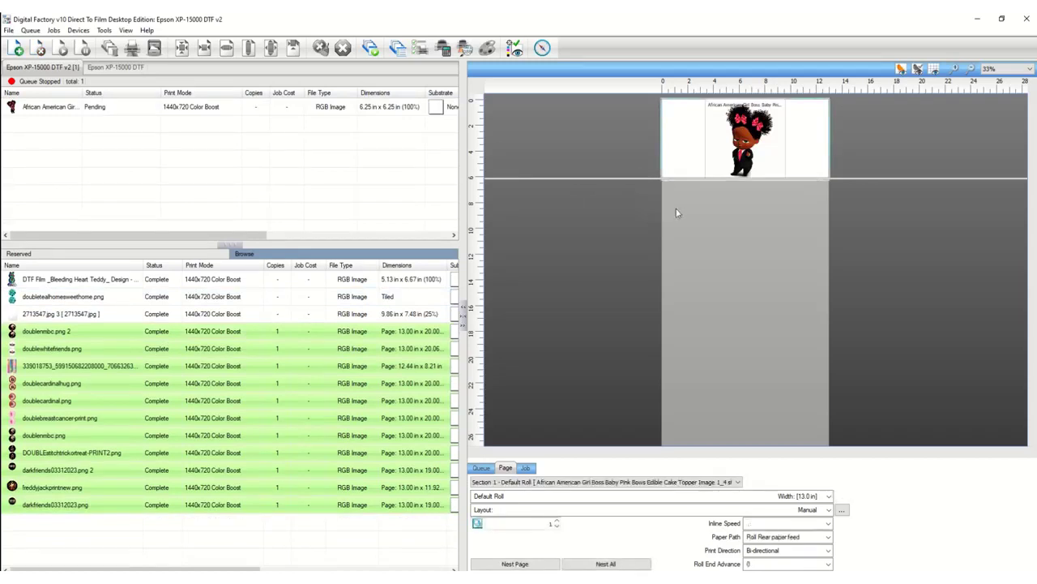
click(755, 146)
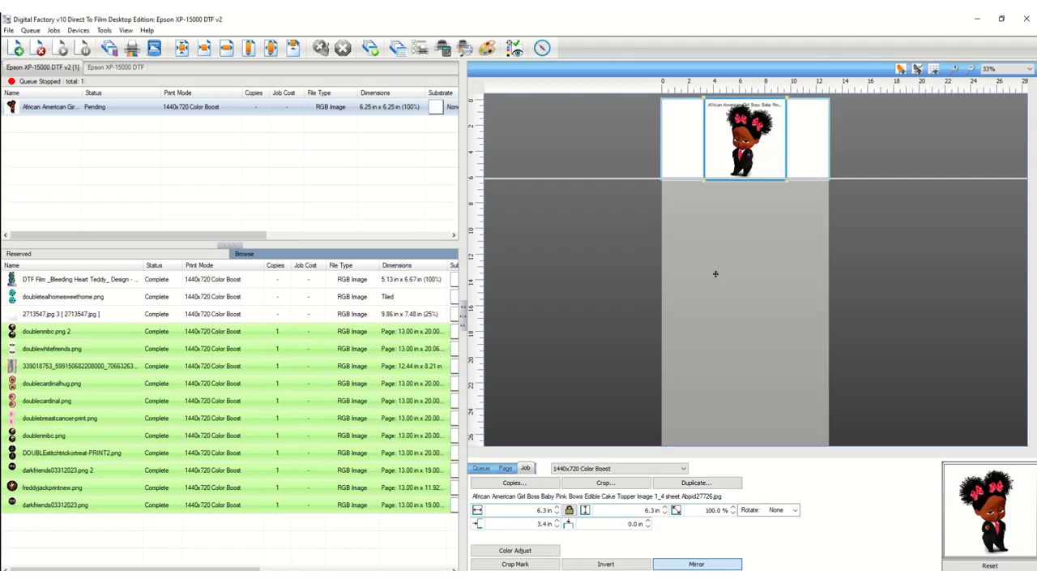
Mark out a crop region over the character figure.
click(619, 483)
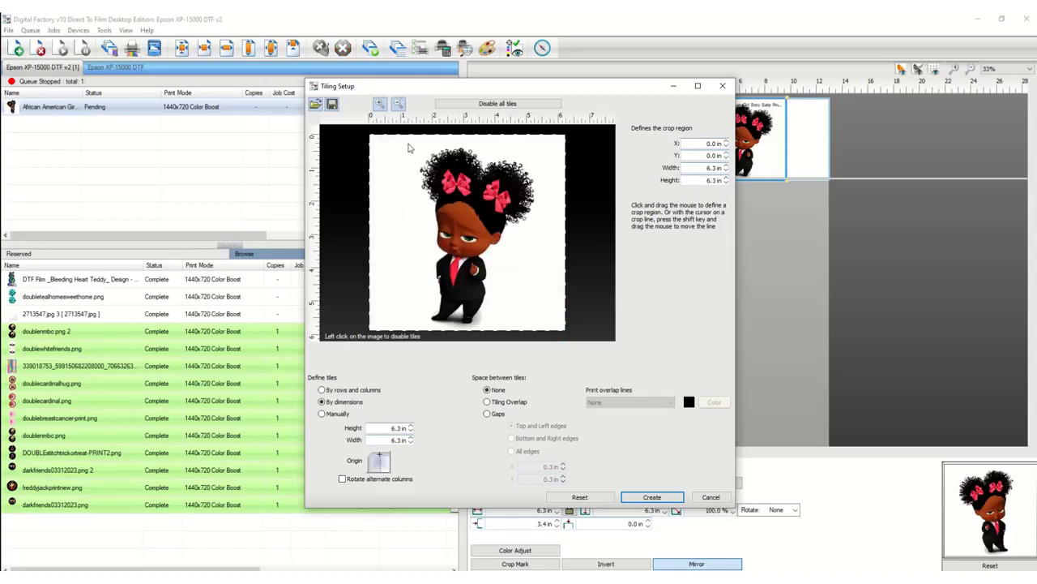
drag(411, 145, 537, 331)
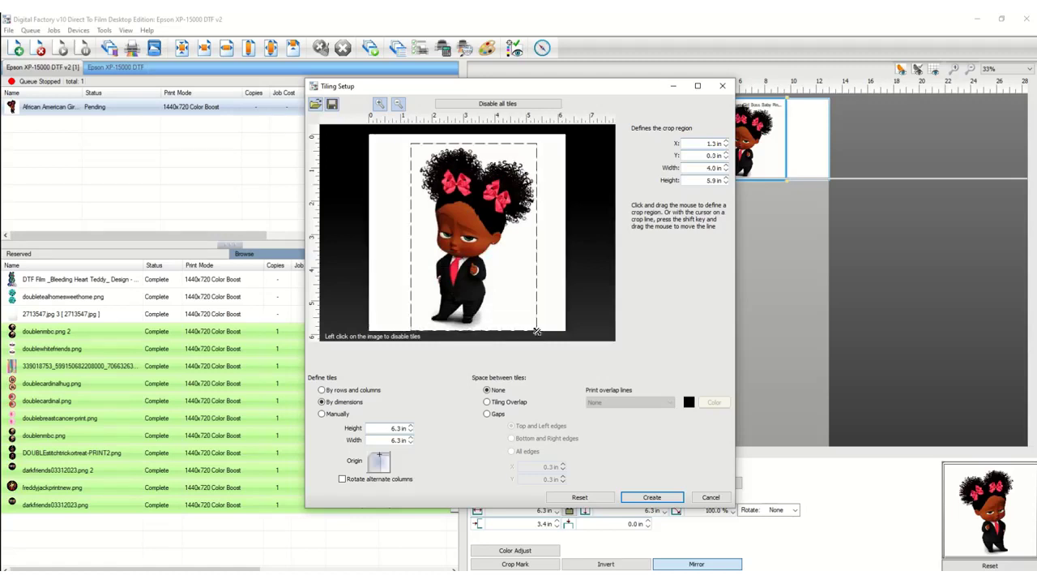
double_click(727, 147)
double_click(726, 140)
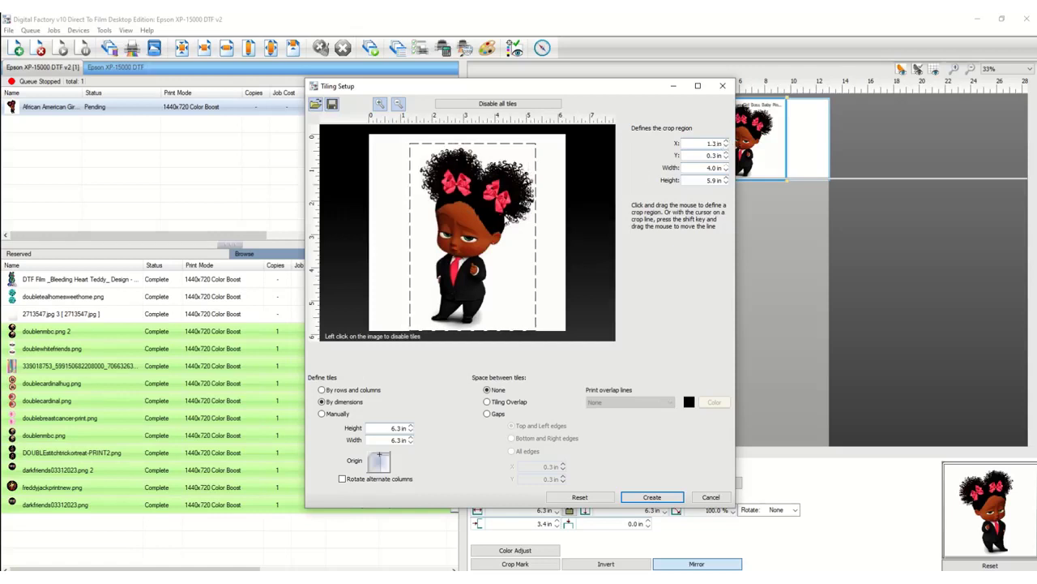
click(525, 219)
Set the crop to X 1.6, Y 0.3, width 3.8, height 6.2 in and create it.
click(726, 171)
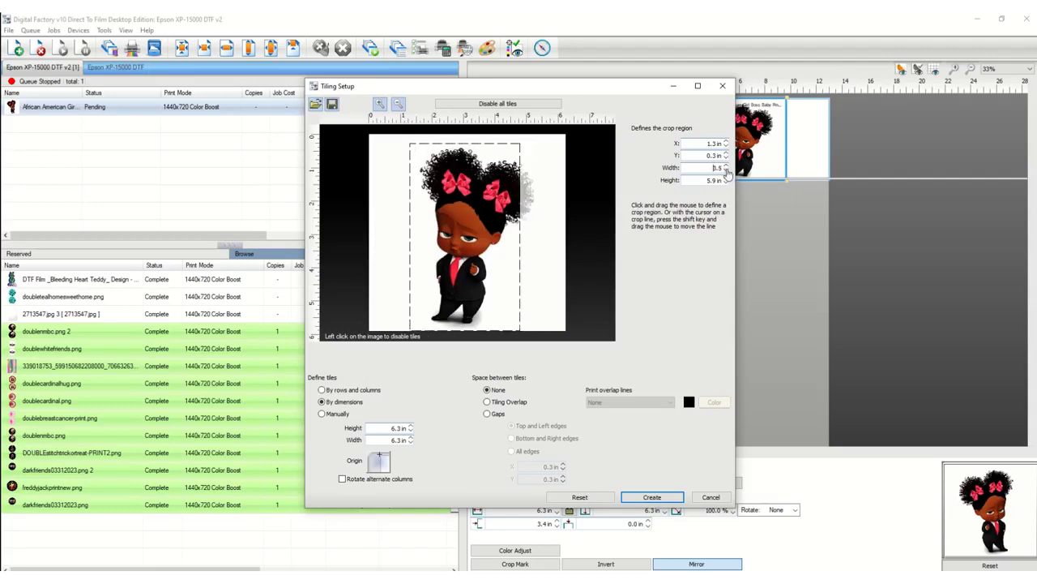
scroll(726, 168, up, 8)
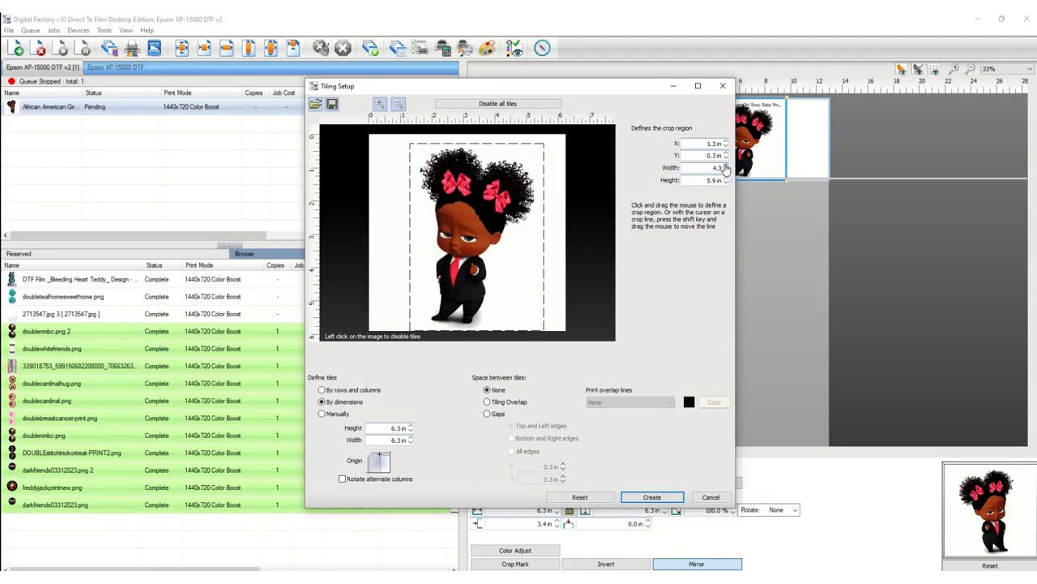
scroll(726, 168, down, 3)
scroll(727, 182, down, 2)
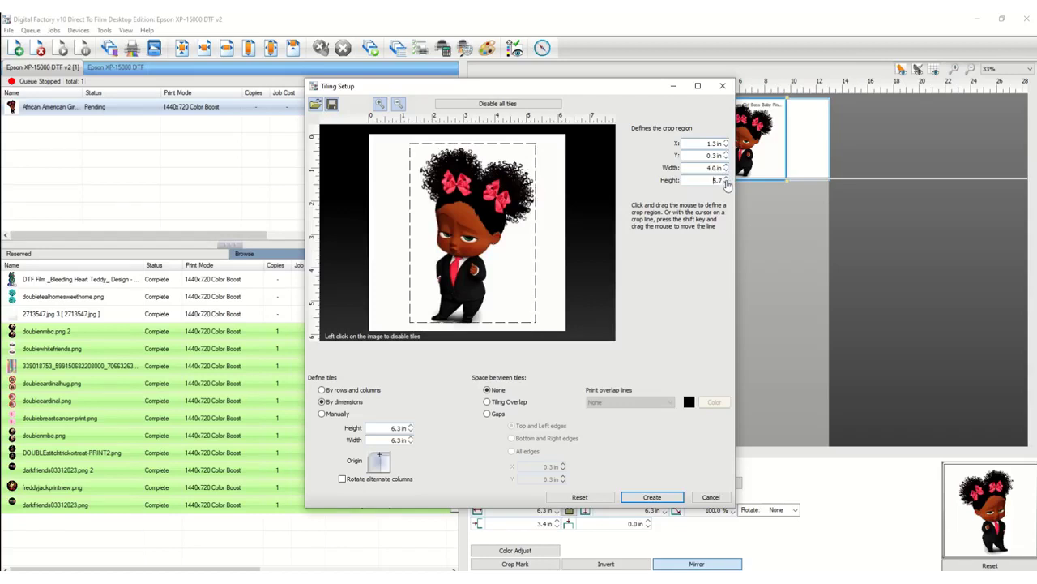
scroll(727, 181, up, 2)
scroll(727, 182, down, 2)
scroll(727, 170, down, 2)
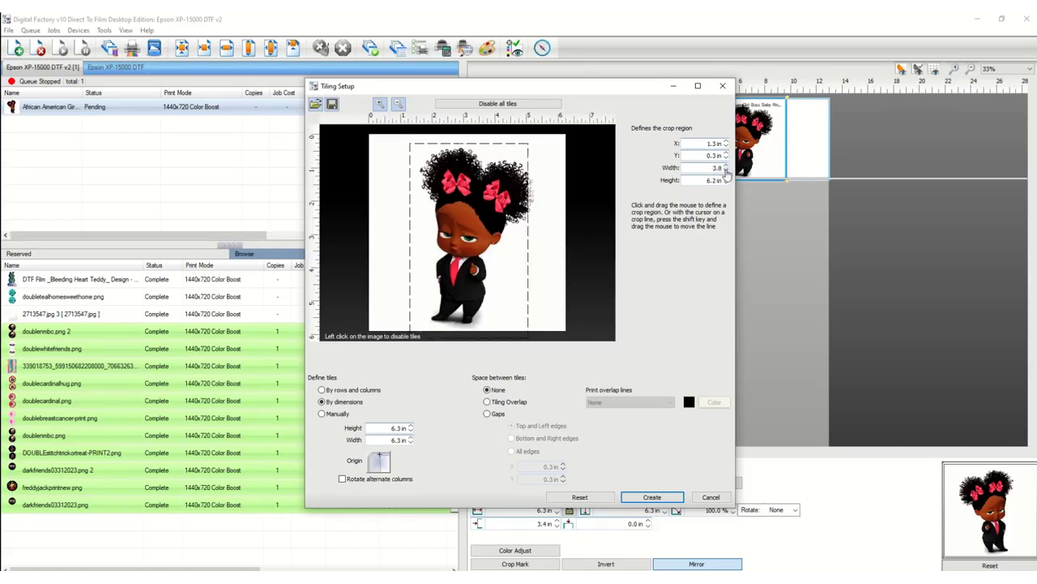
scroll(728, 143, up, 3)
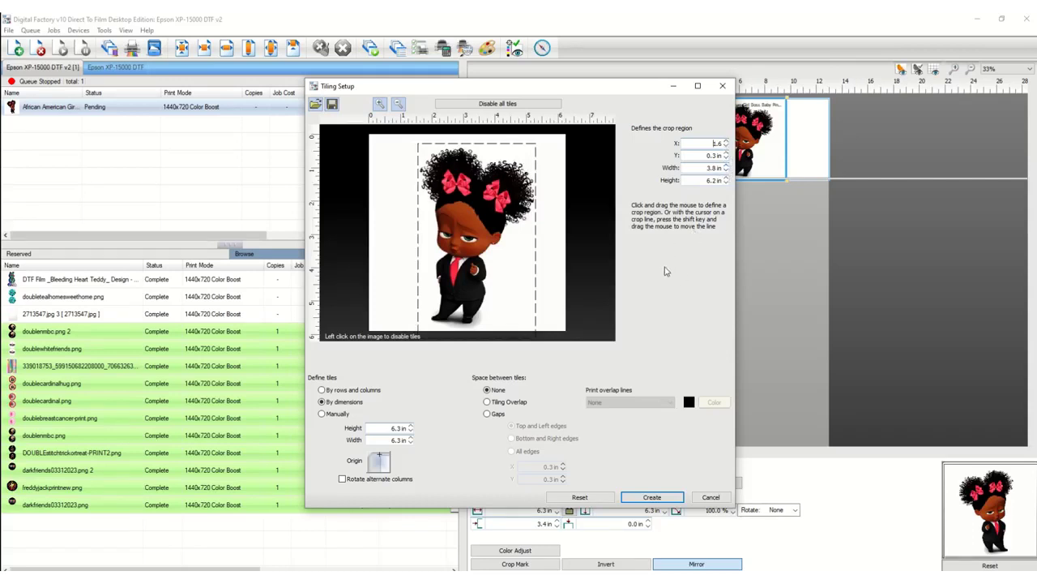
click(651, 497)
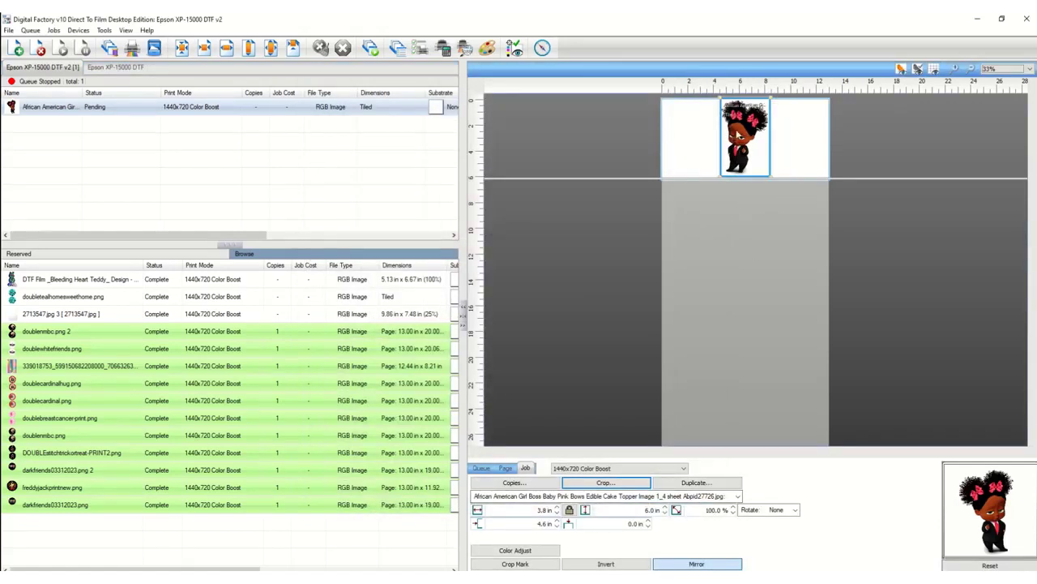
Add a second copy of the cropped figure beside the first and select the job.
drag(741, 135, 685, 136)
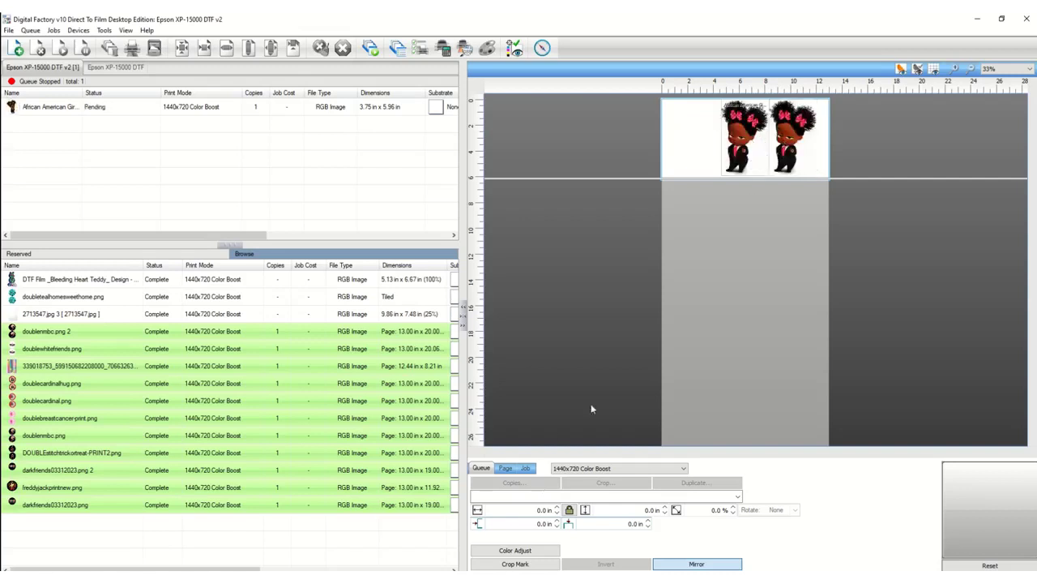
click(743, 143)
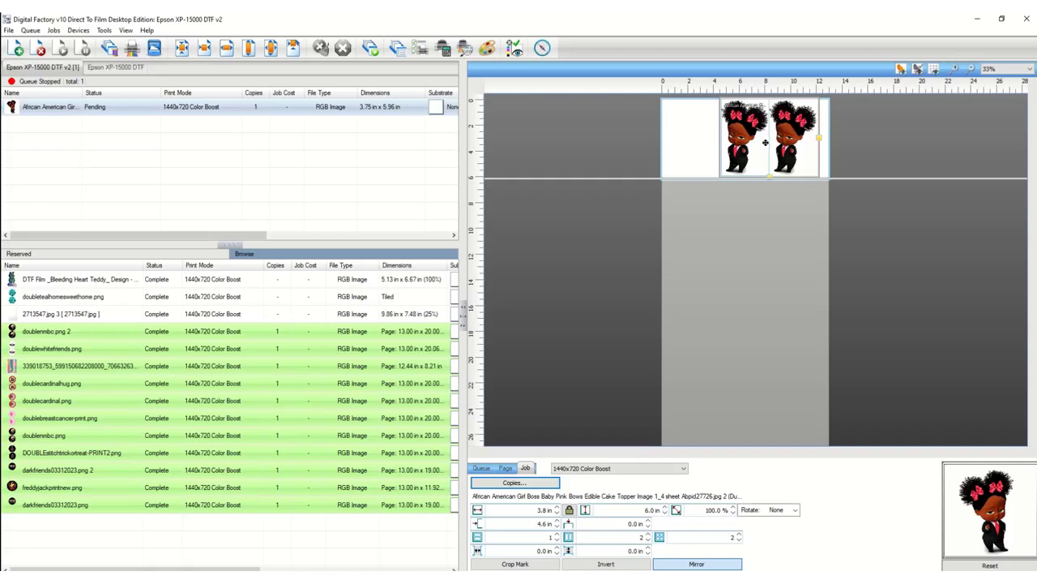
Move the figures to the left edge and expand the copies to a 3 × 3 grid.
mouse_move(765, 142)
mouse_down()
mouse_move(707, 143)
mouse_move(771, 142)
mouse_up()
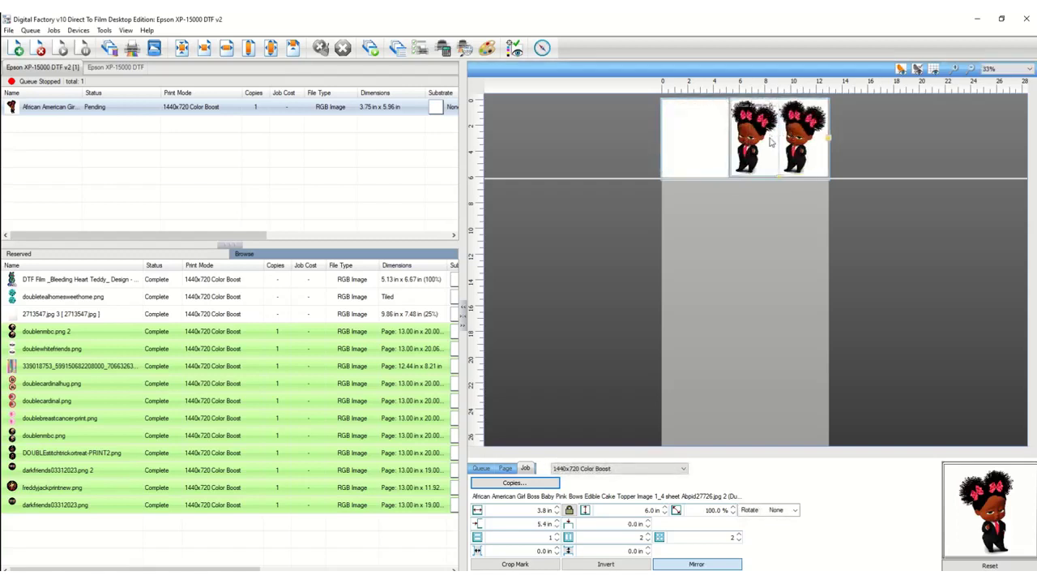
click(557, 535)
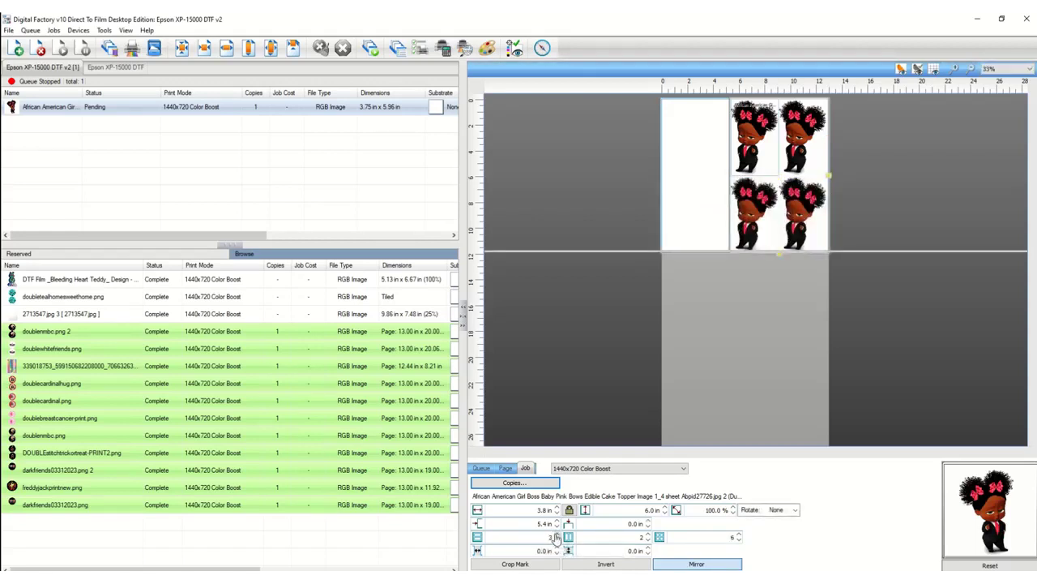
click(647, 535)
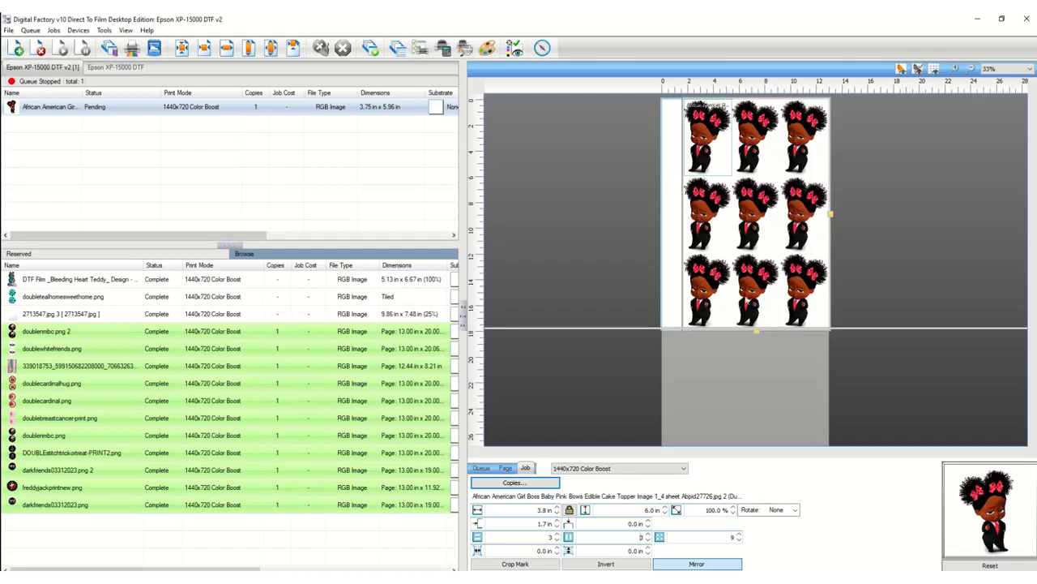
click(844, 246)
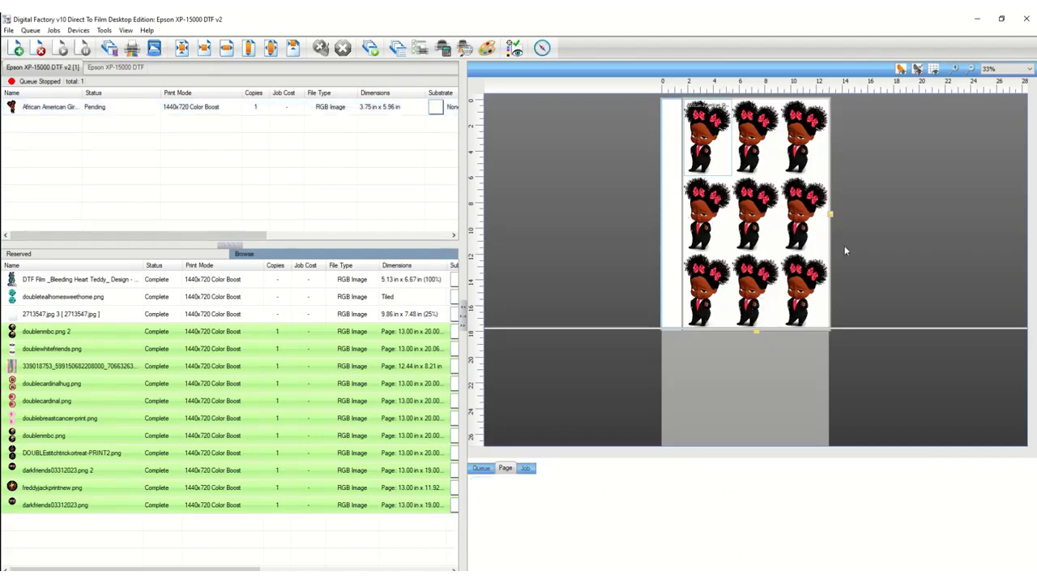
click(761, 249)
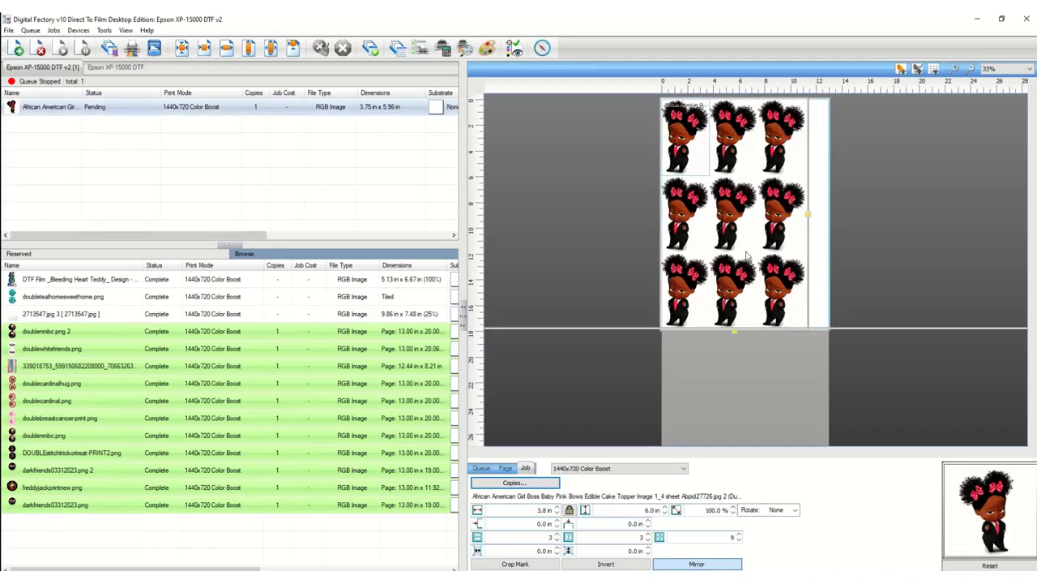
Align the grid to the page's left edge and reduce it to two rows of three.
drag(748, 256, 768, 294)
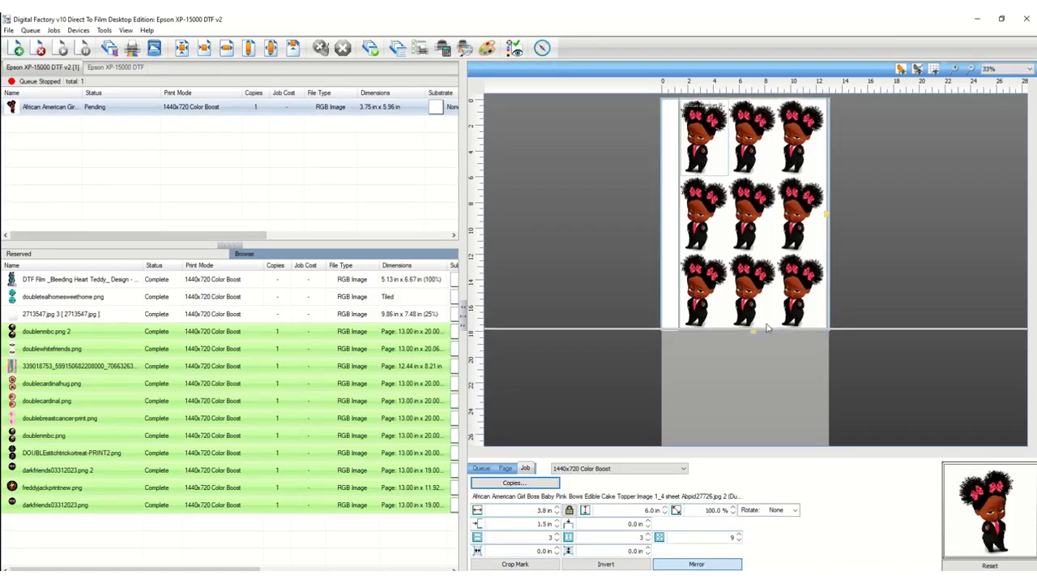
click(506, 468)
click(526, 468)
click(557, 541)
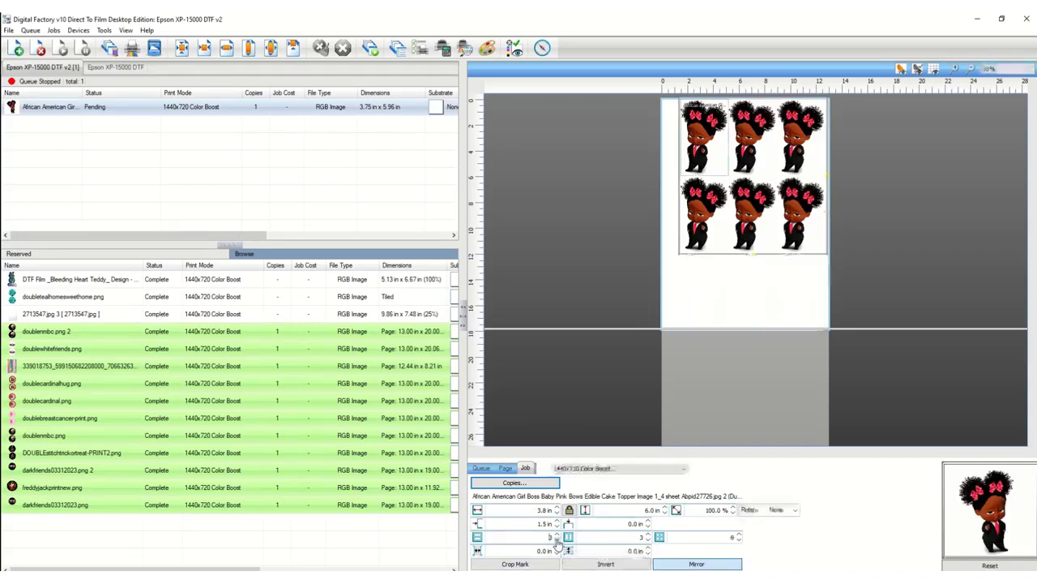
click(889, 307)
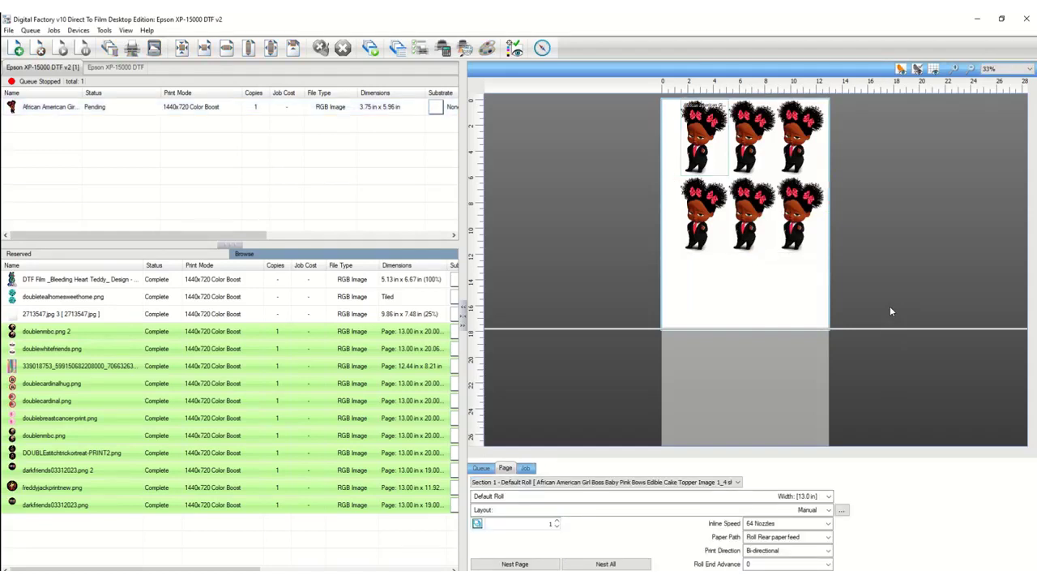